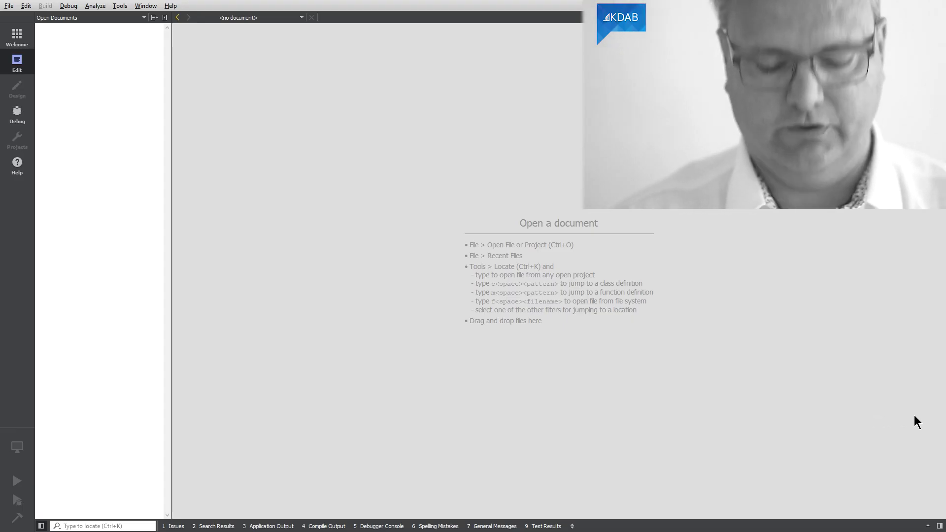
- Try a 'q' locator search and view the filter list without opening any file
key("ctrl+o")
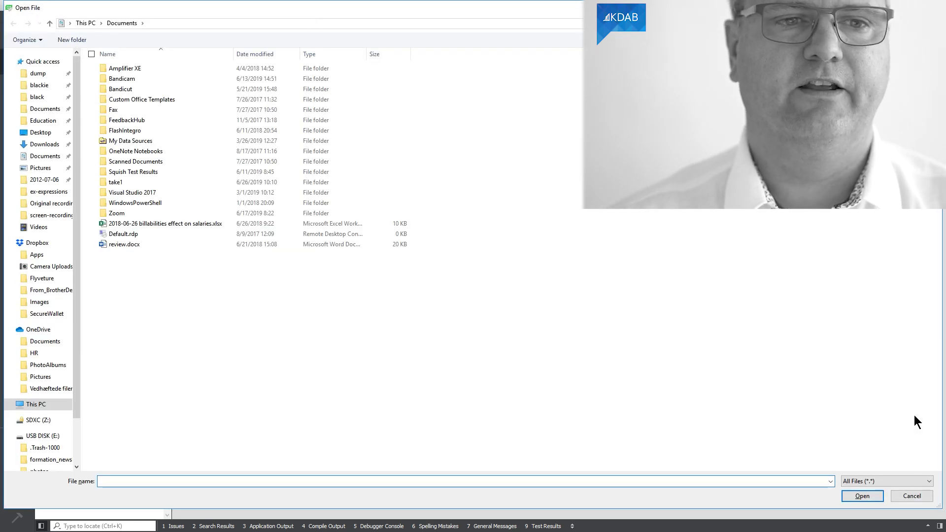
double_click(138, 206)
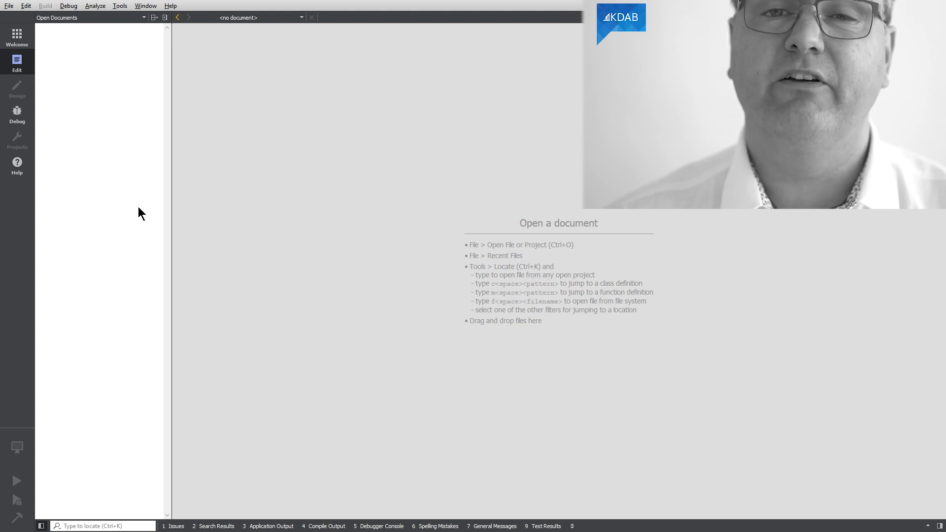
left_click(112, 525)
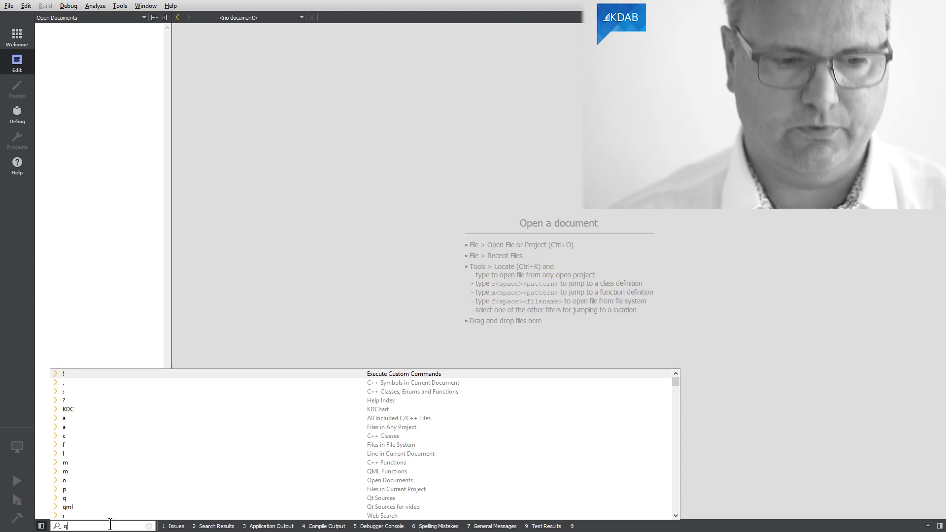
type("q")
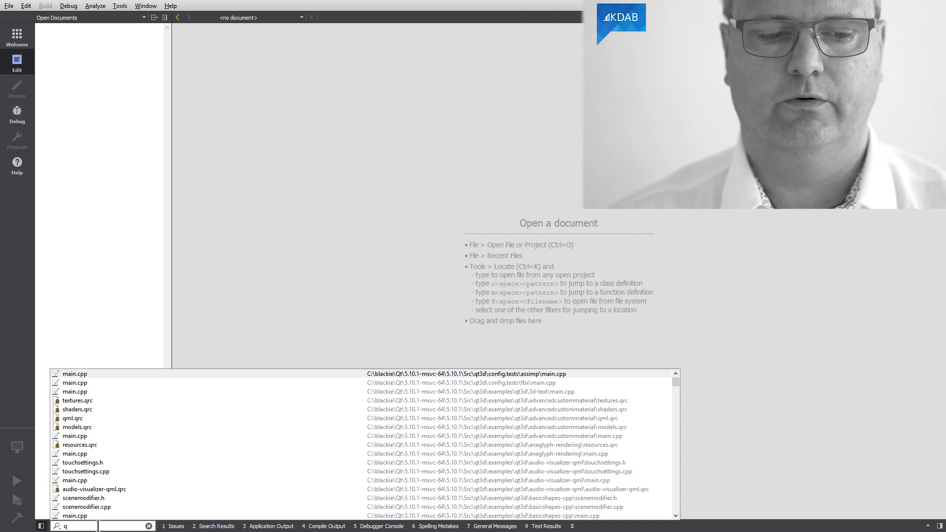
key("Escape")
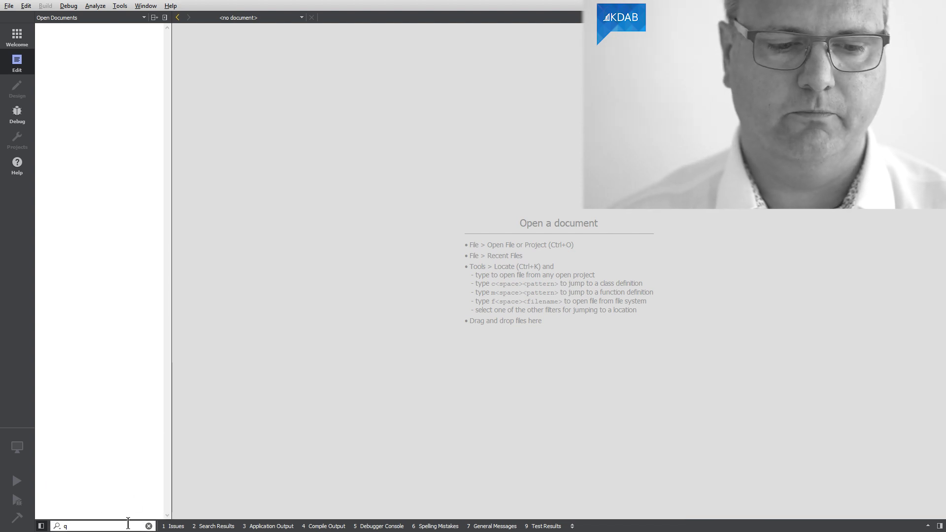
left_click(149, 526)
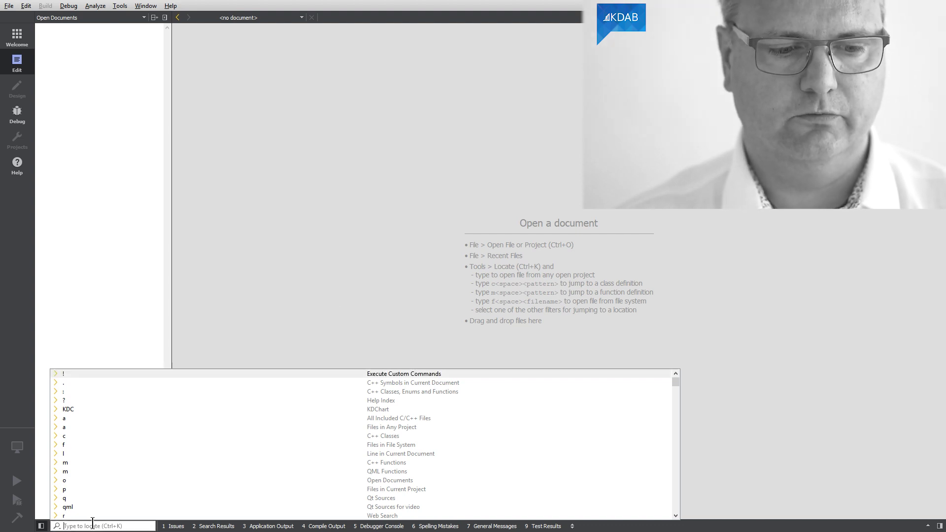
key("Escape")
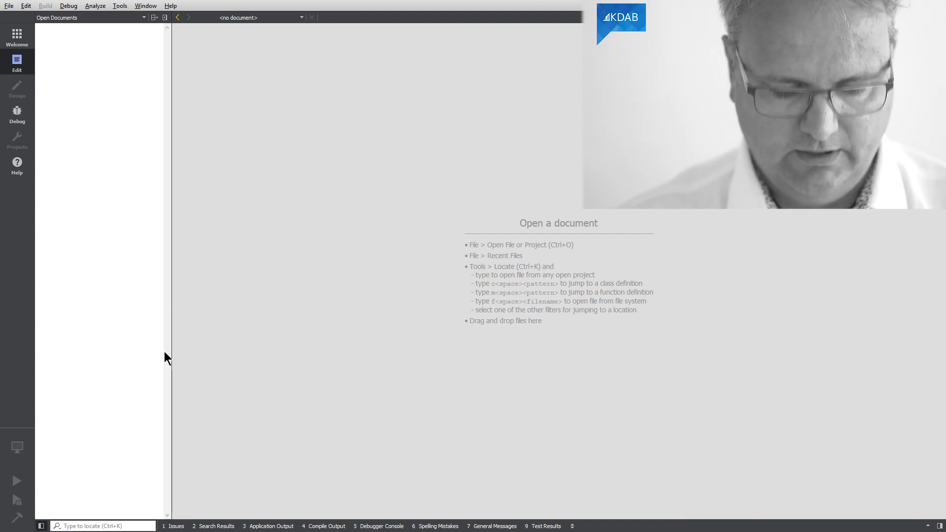
- Open Tools > Options from the menu to reach the Environment settings
key("alt+t")
key("Up")
key("Return")
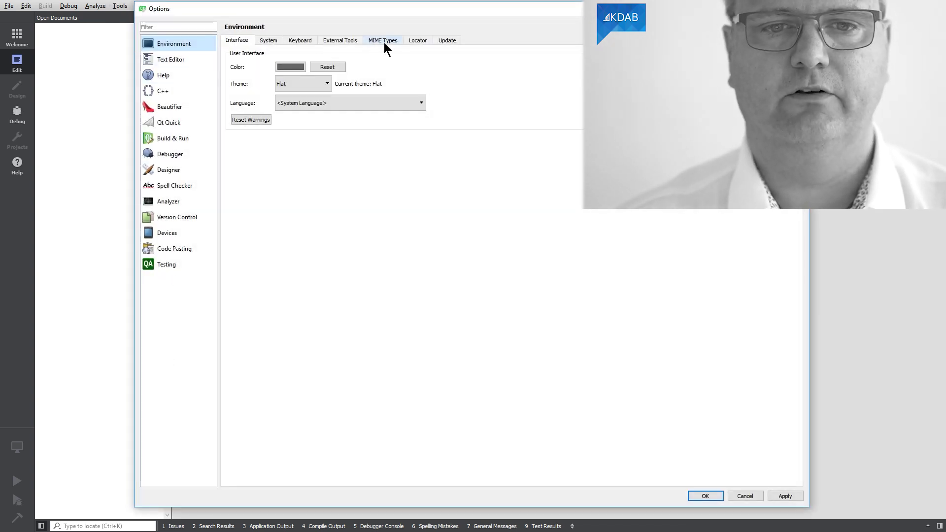
- Remove the 'Qt Sources for video' custom filter in the Locator settings
left_click(419, 40)
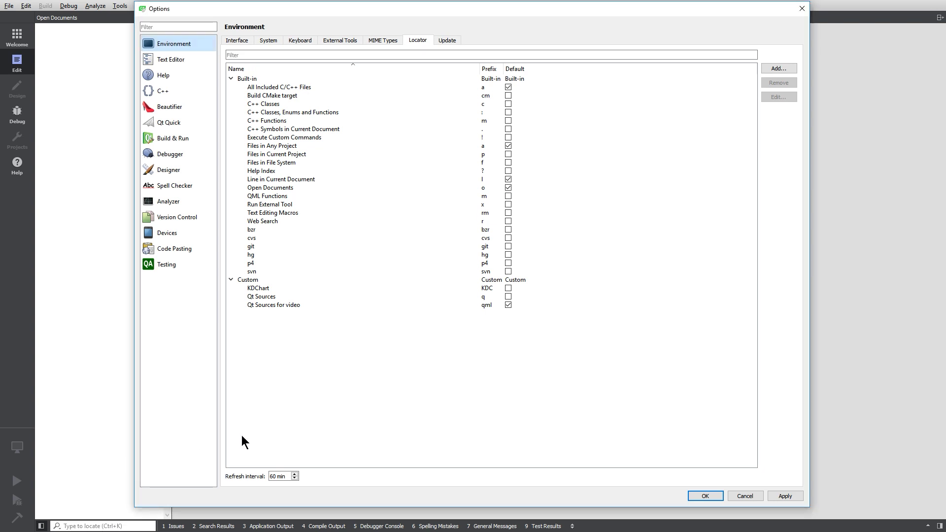
left_click(311, 304)
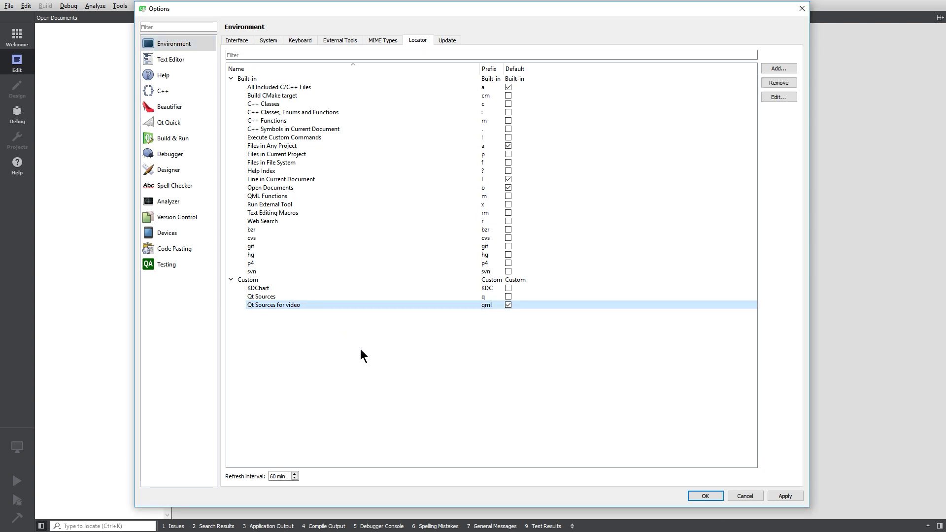
left_click(778, 82)
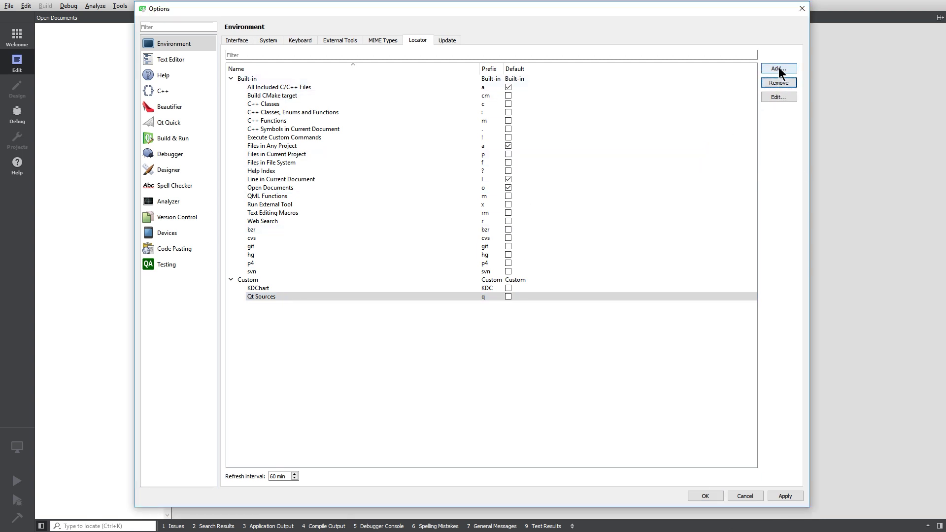
- Add a directory filter named 'QML files' and start choosing its search folder
left_click(779, 71)
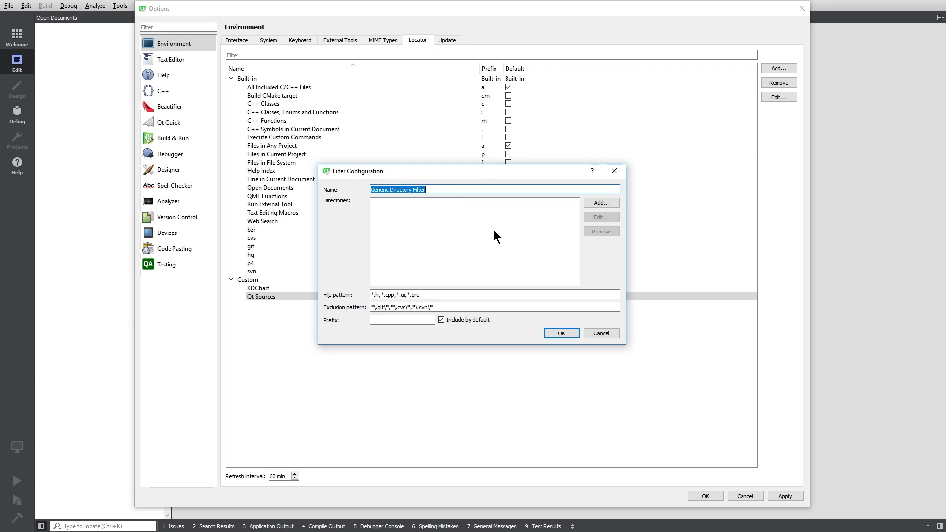
type("QML files")
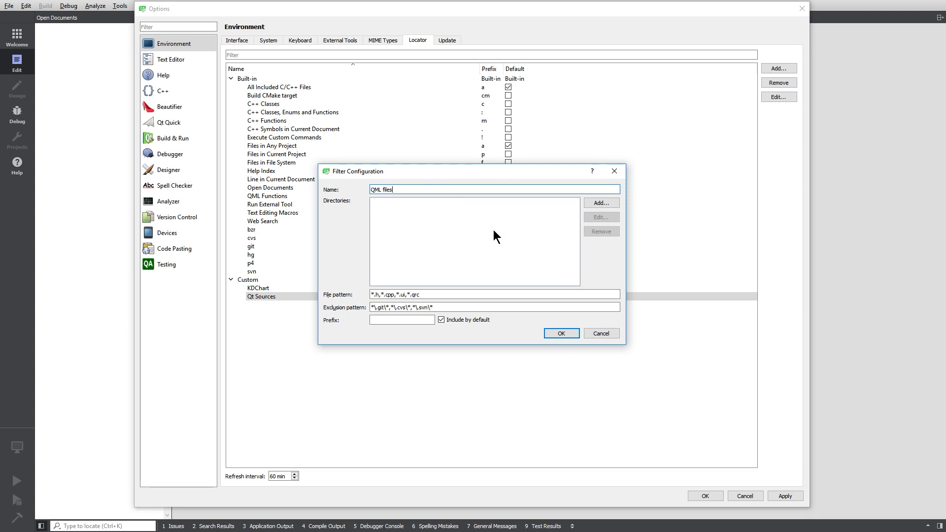
left_click(601, 203)
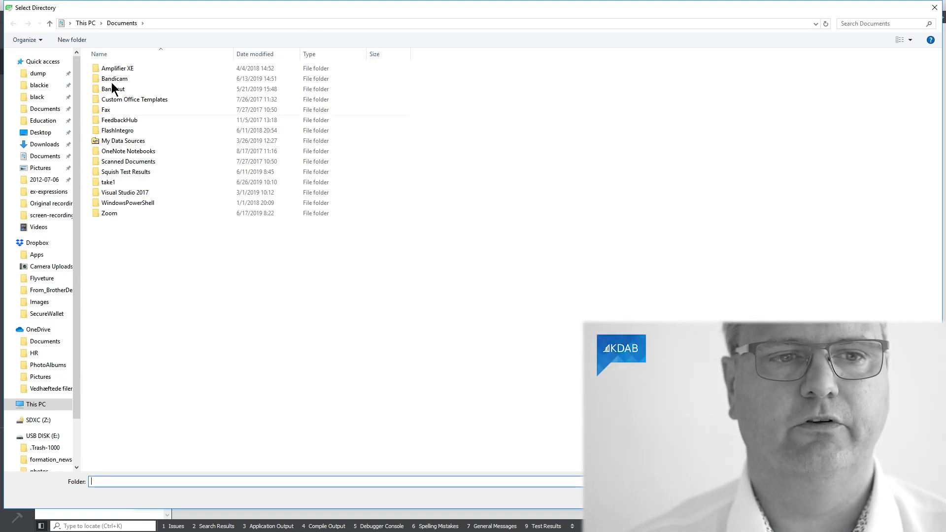
- Browse to 5.10.1-msvc-64/5.10.1/Src/qtdeclarative/src as the filter's search directory
left_click(183, 22)
type("c")
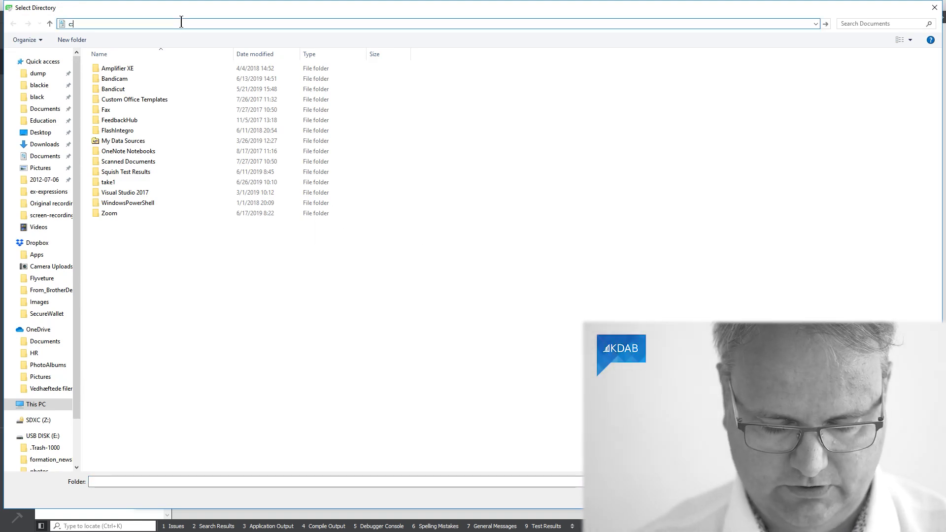
type(":\\blackie\\")
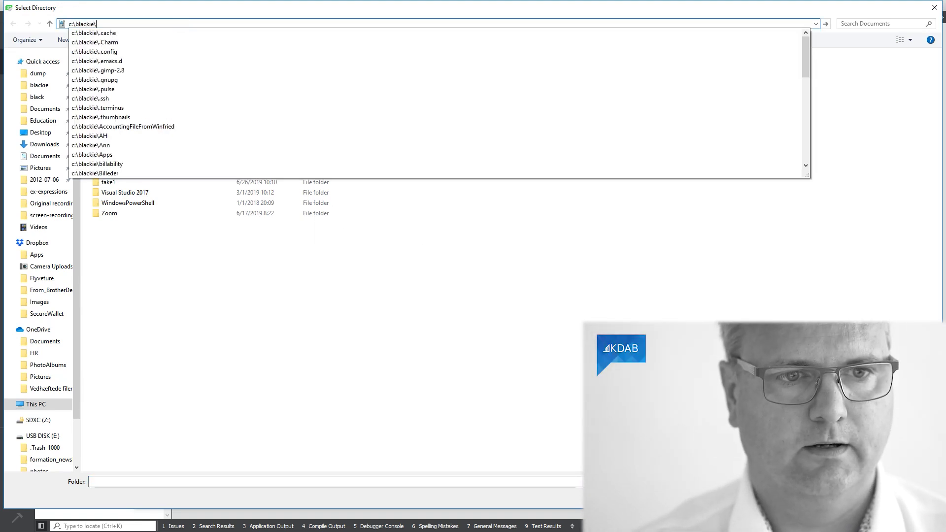
type("qt")
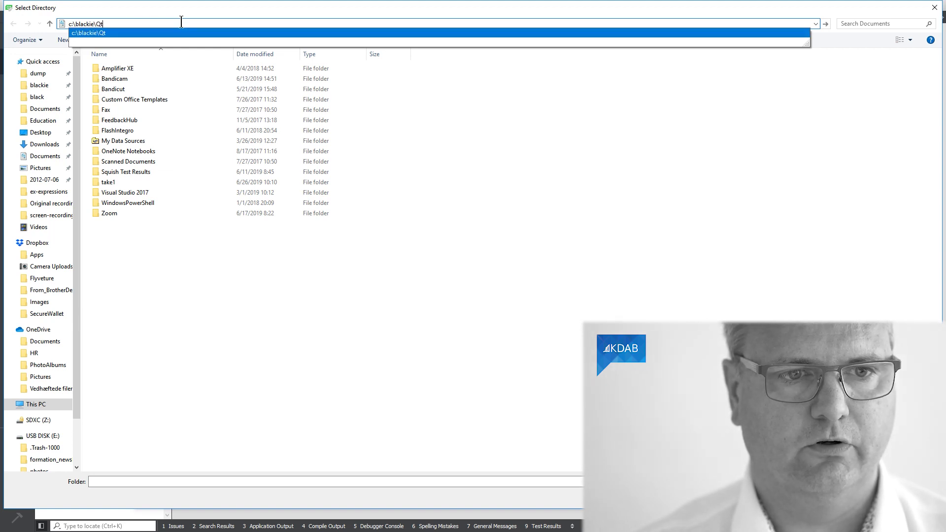
key("Return")
left_click(128, 68)
double_click(128, 67)
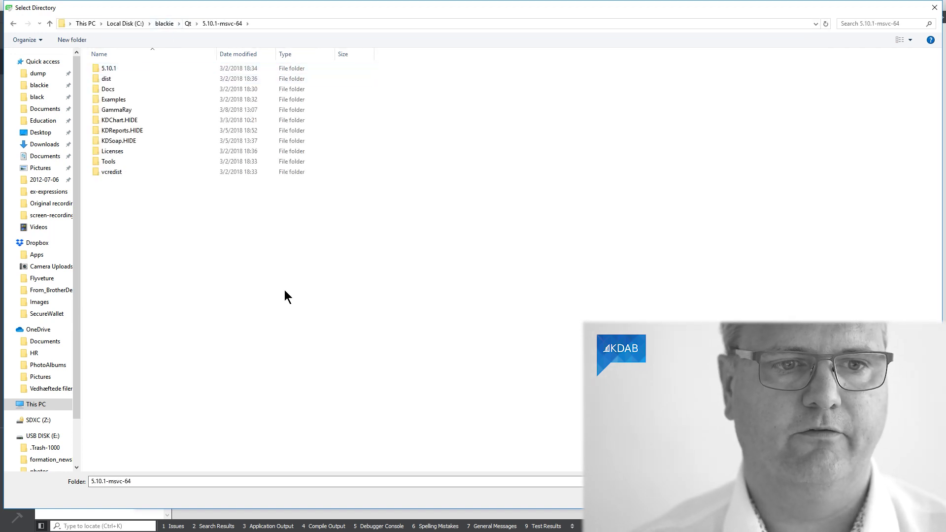
left_click(122, 70)
double_click(122, 70)
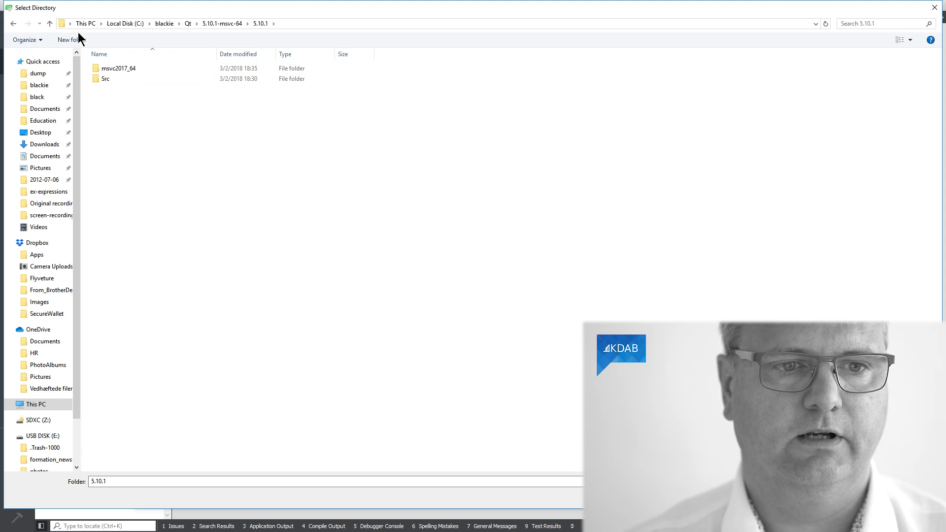
double_click(111, 79)
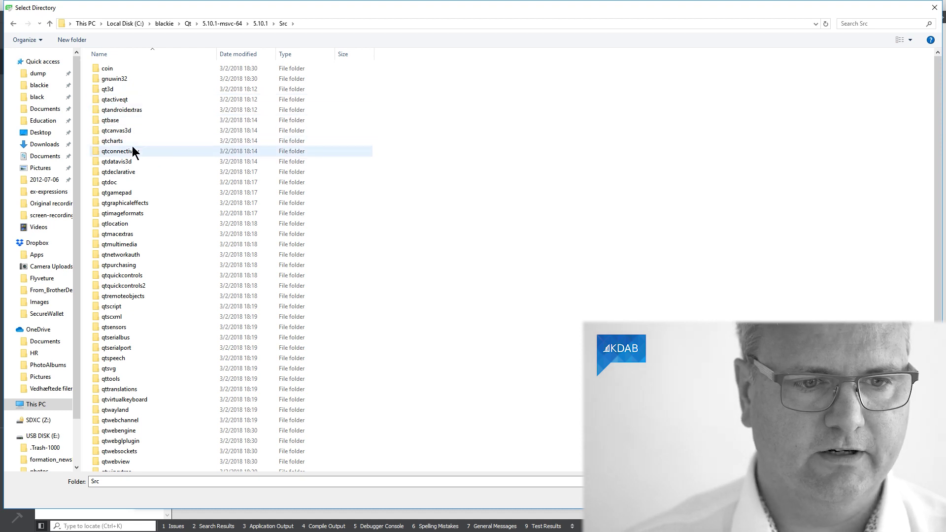
left_click(134, 172)
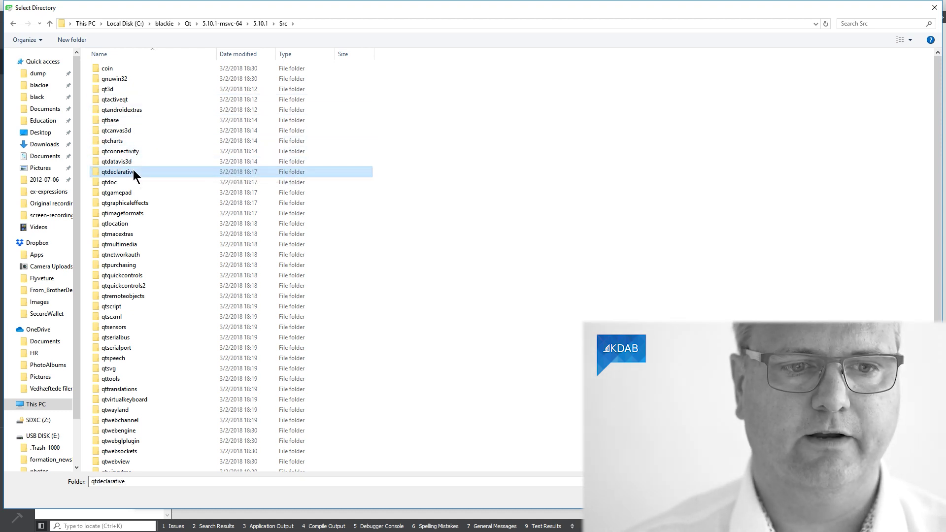
double_click(133, 169)
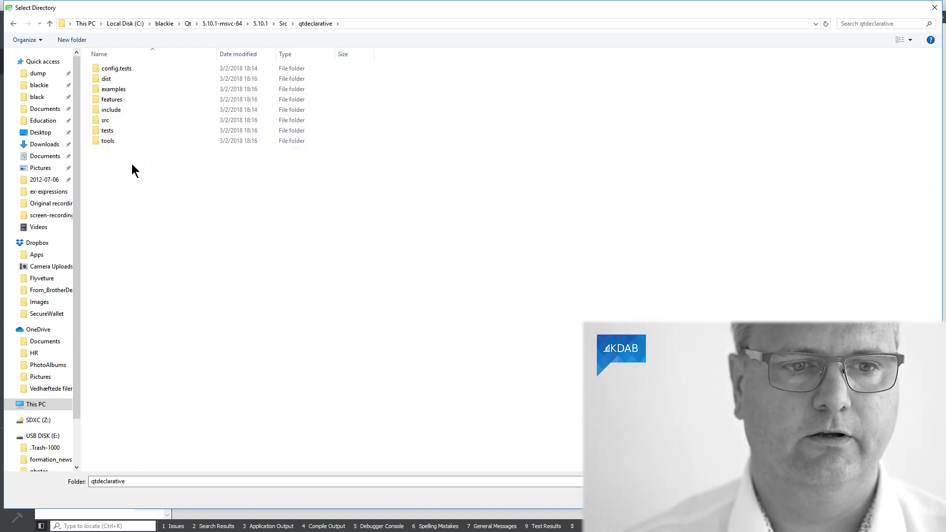
double_click(114, 121)
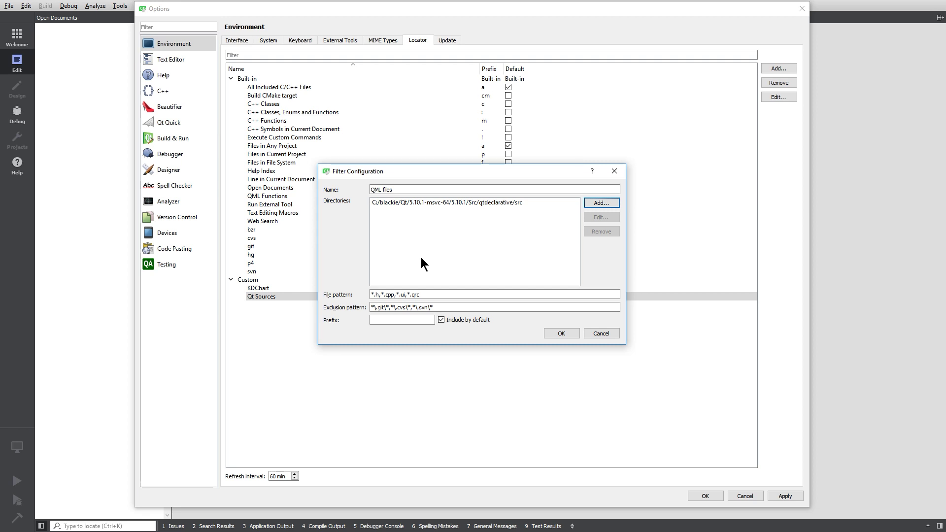
- Give the filter prefix qml, untick Include by default, and confirm both dialogs
left_click(419, 296)
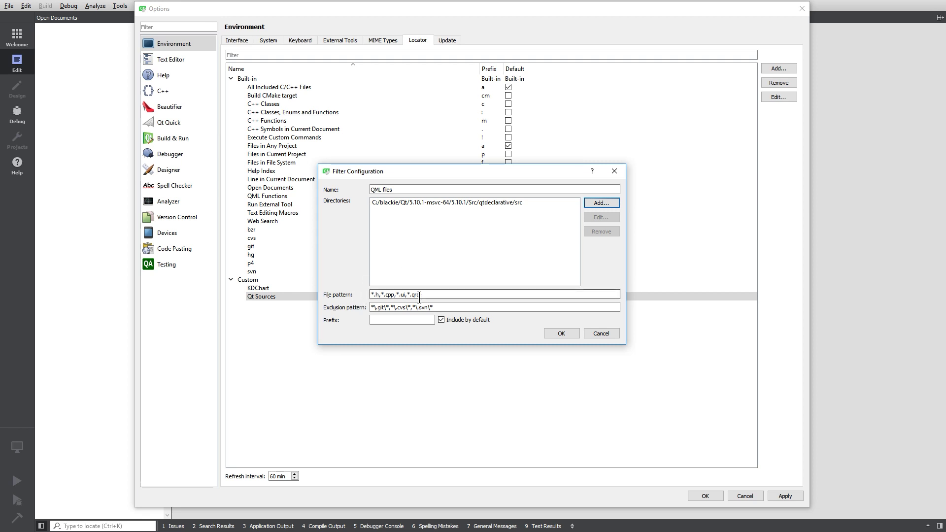
left_click(444, 307)
type("qml")
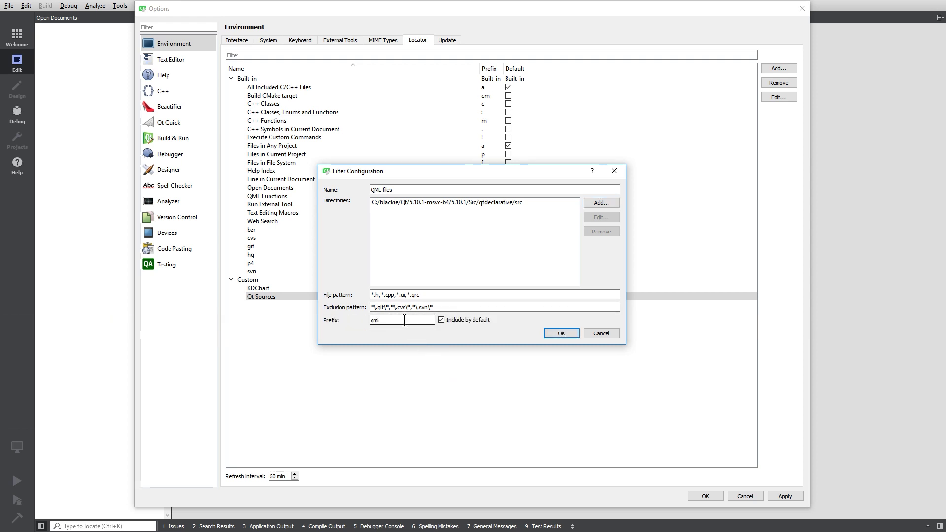
left_click(441, 319)
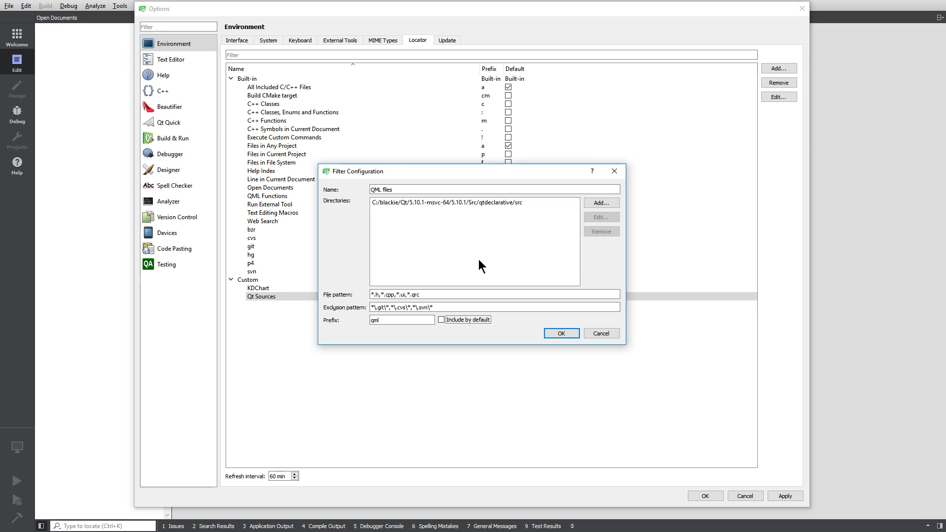
left_click(562, 334)
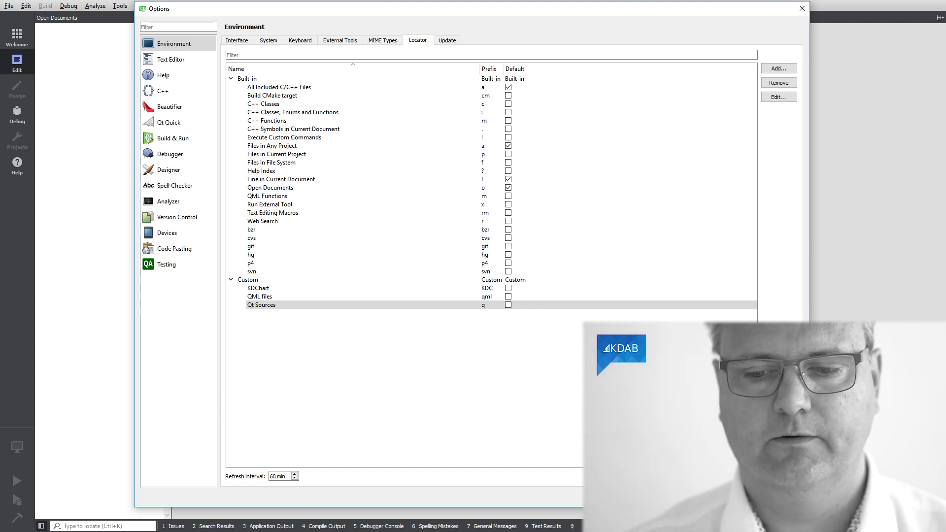
left_click(729, 504)
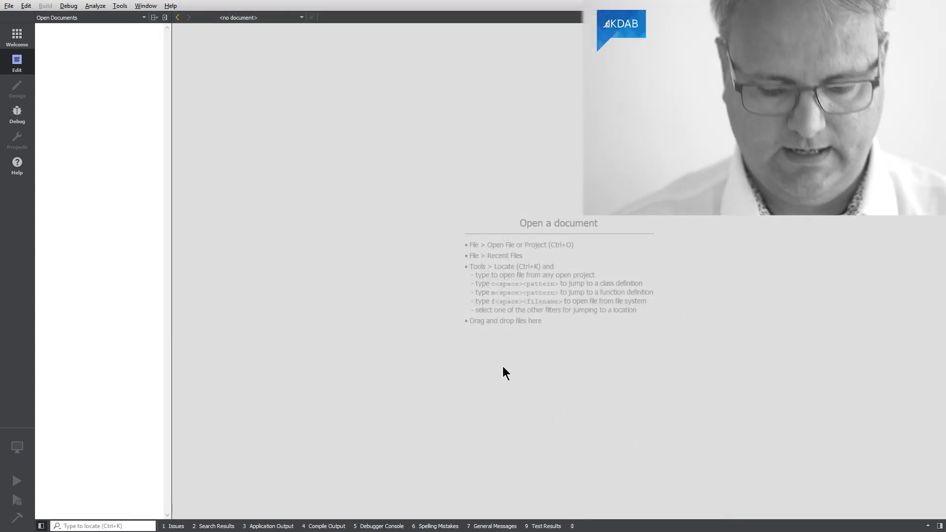
- Search 'qml qquickitem' in the Locator and move down to qquickitemparticle.cpp
key("ctrl+k")
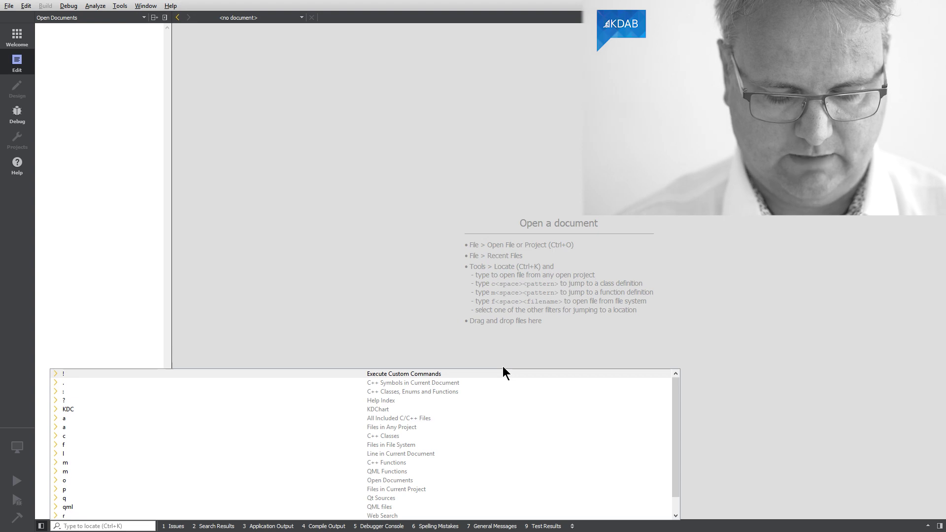
type("qml")
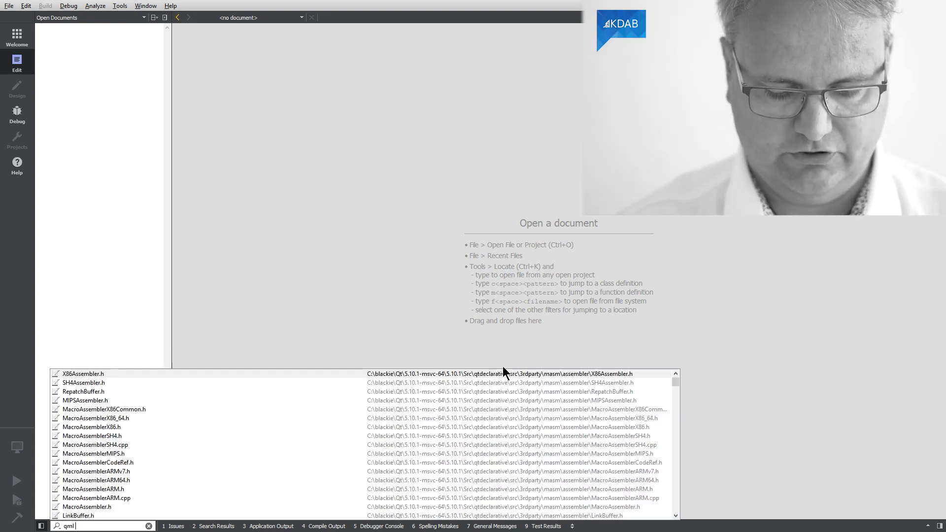
type(" qquick")
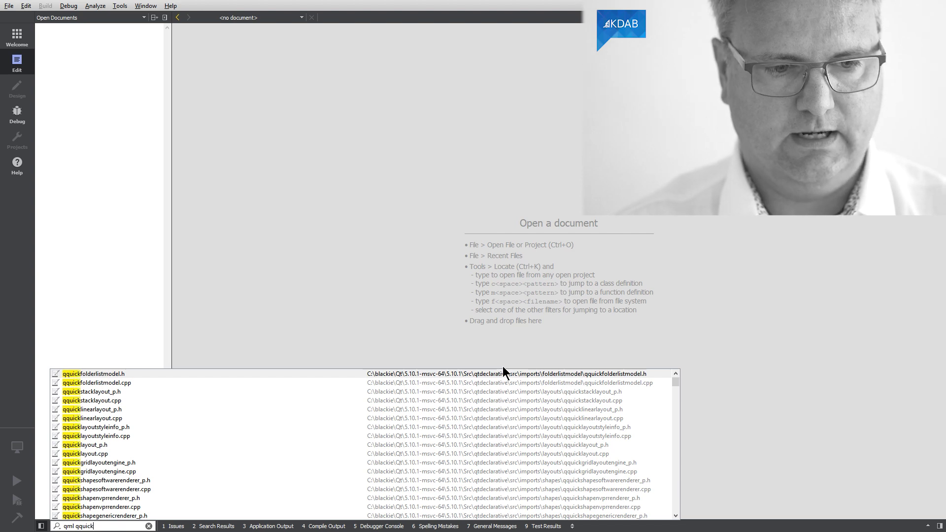
type("i")
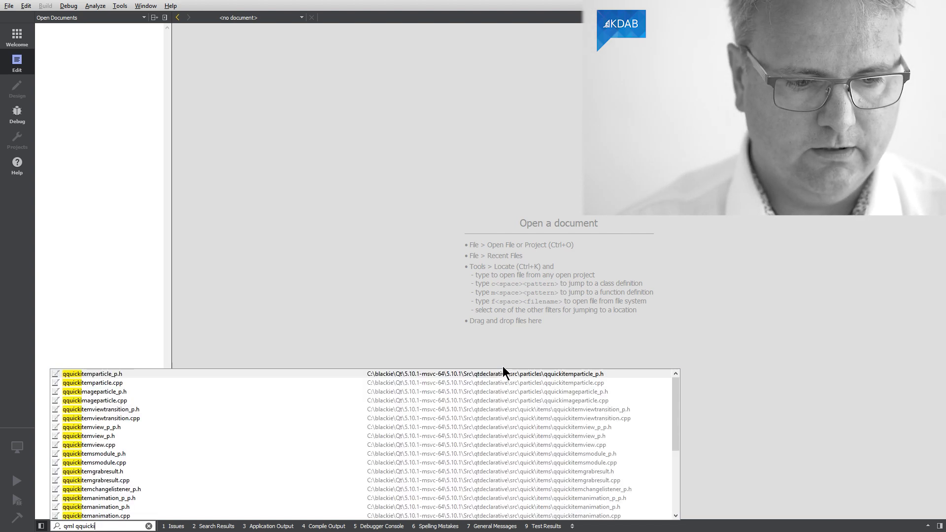
type("tem")
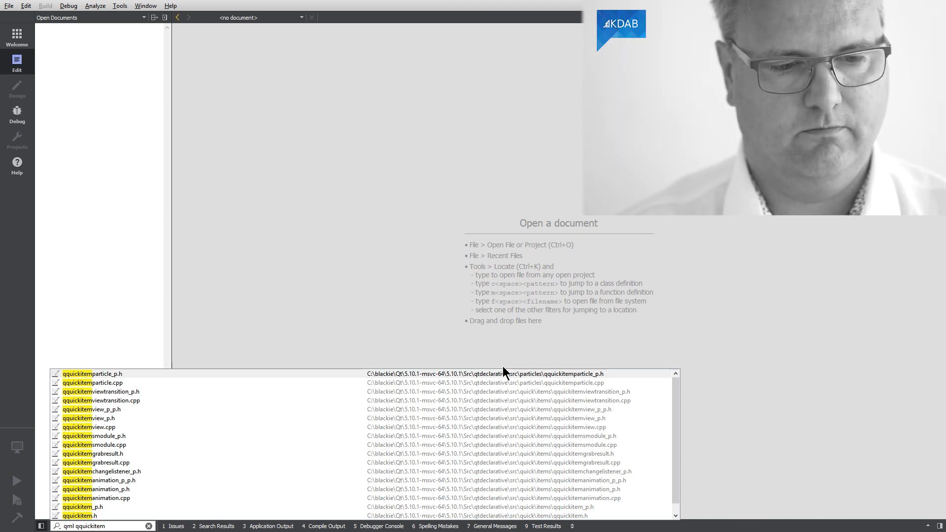
key("Down")
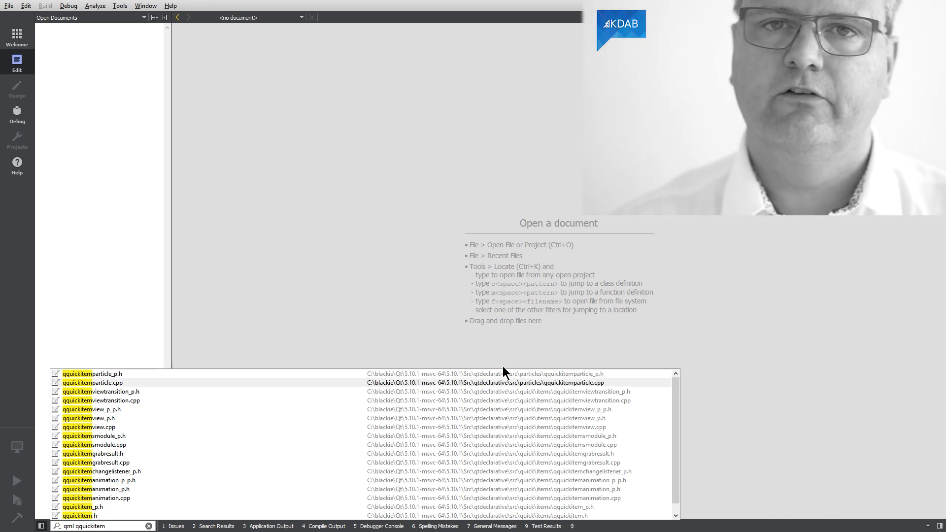